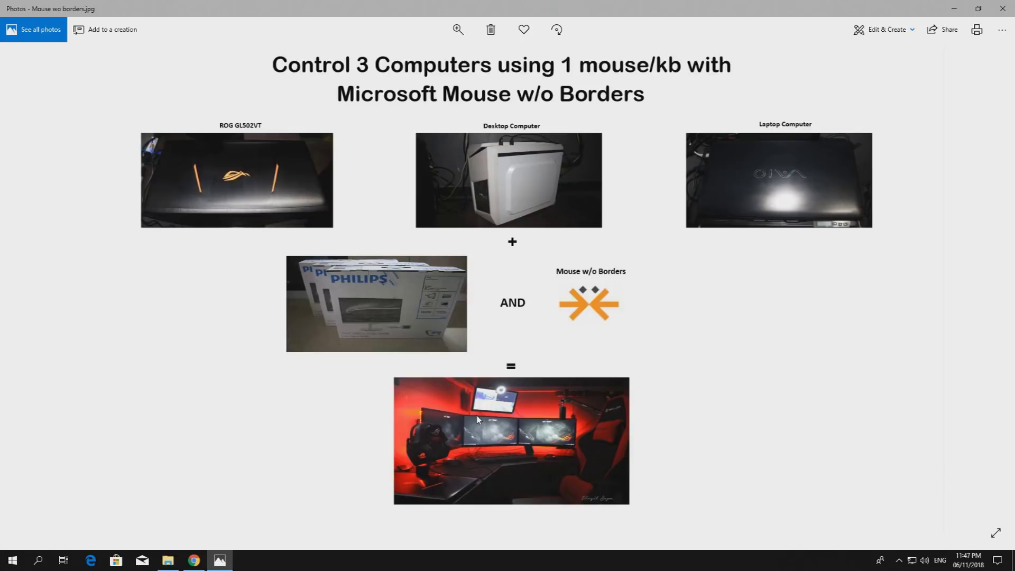
Switch from the Photos overview slide to a new Google Chrome tab.
click(194, 560)
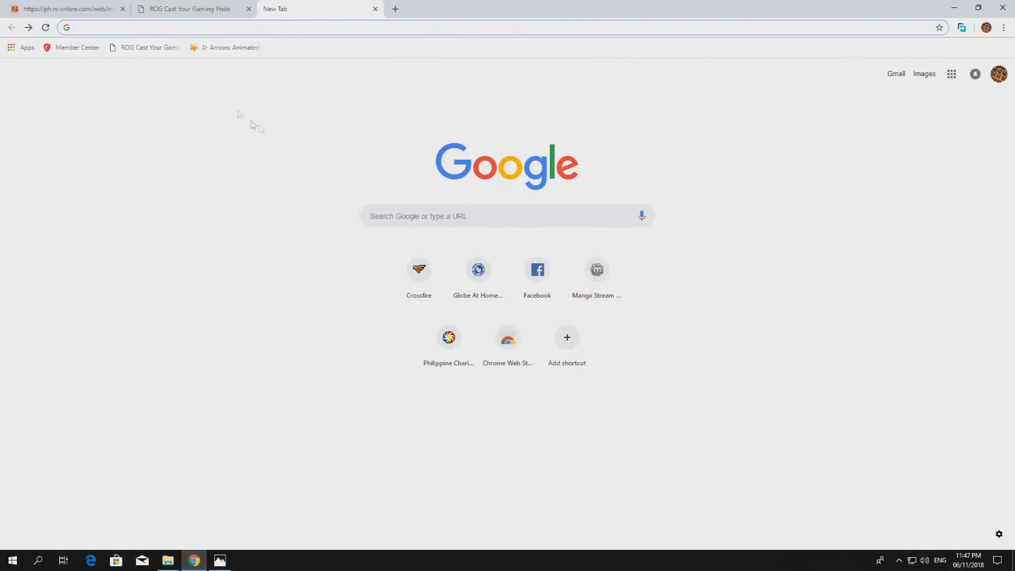
Search 'mouse without borders' and download the MSI installer from Microsoft's download page.
text(mo)
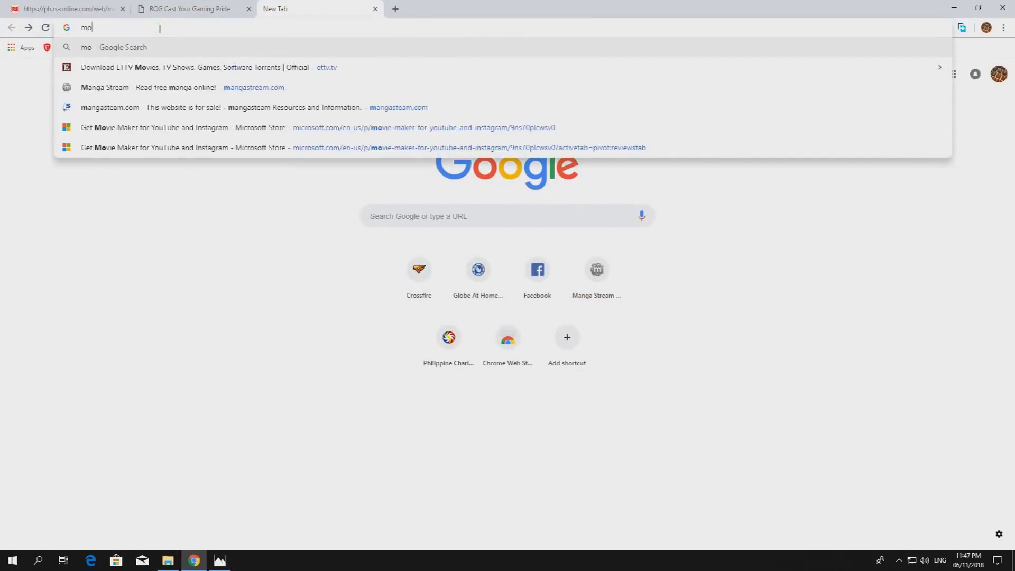
text(use w)
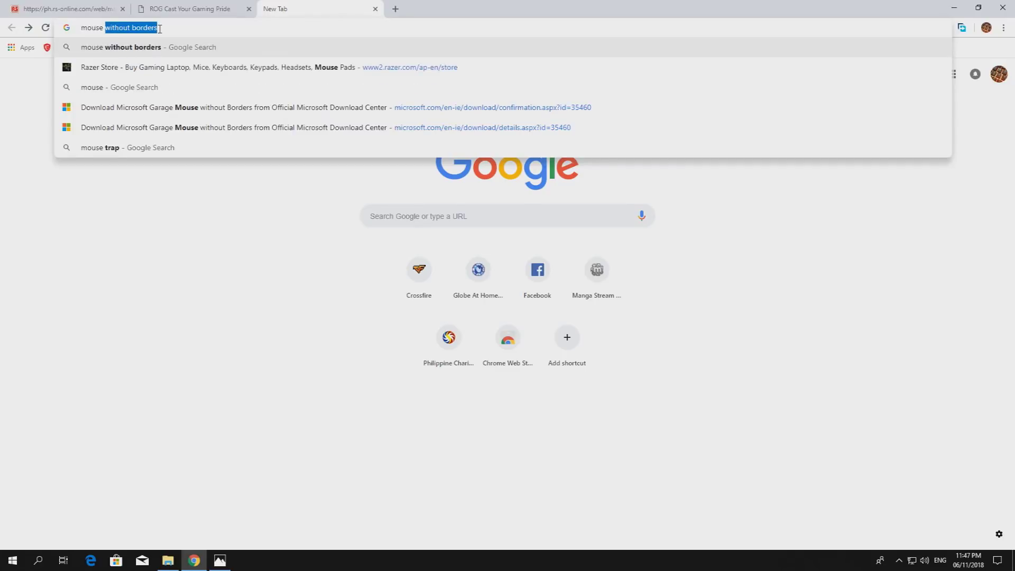
key(Return)
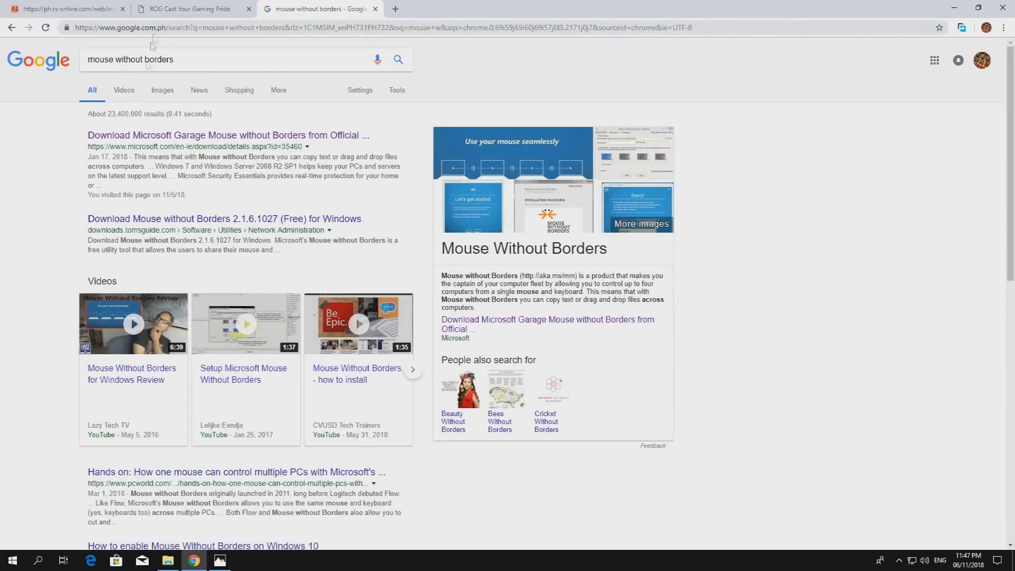
click(152, 136)
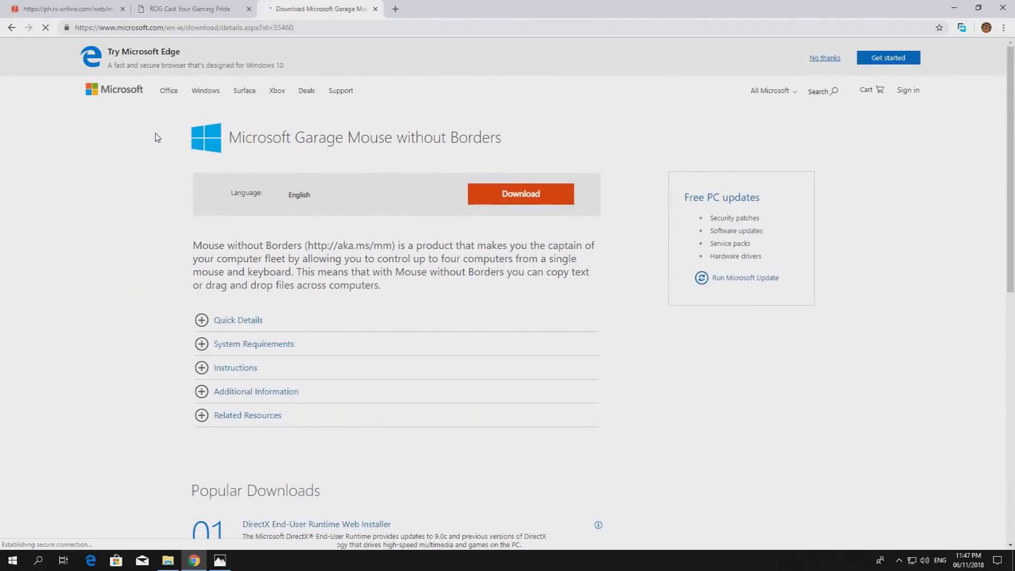
click(521, 195)
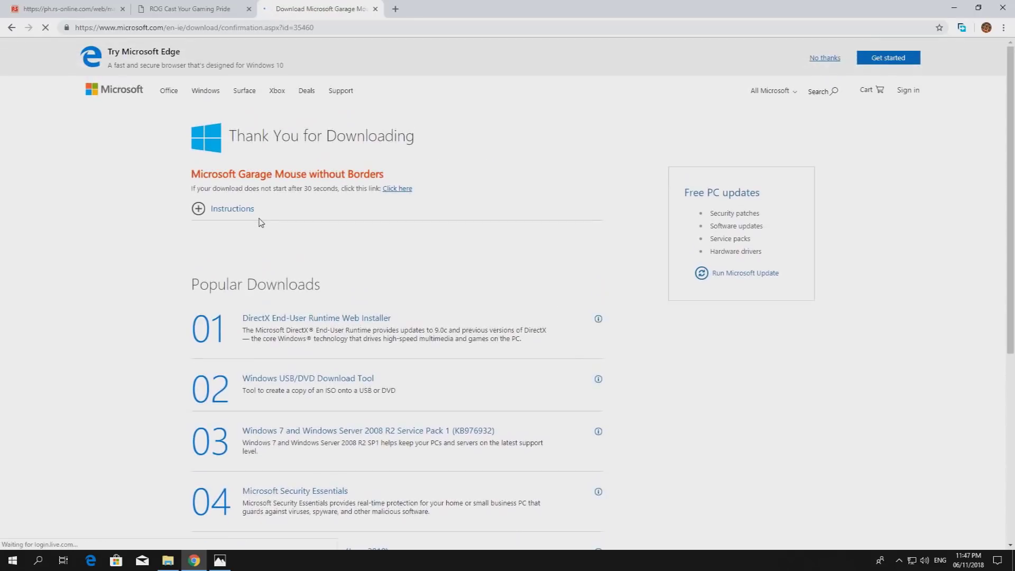
click(396, 189)
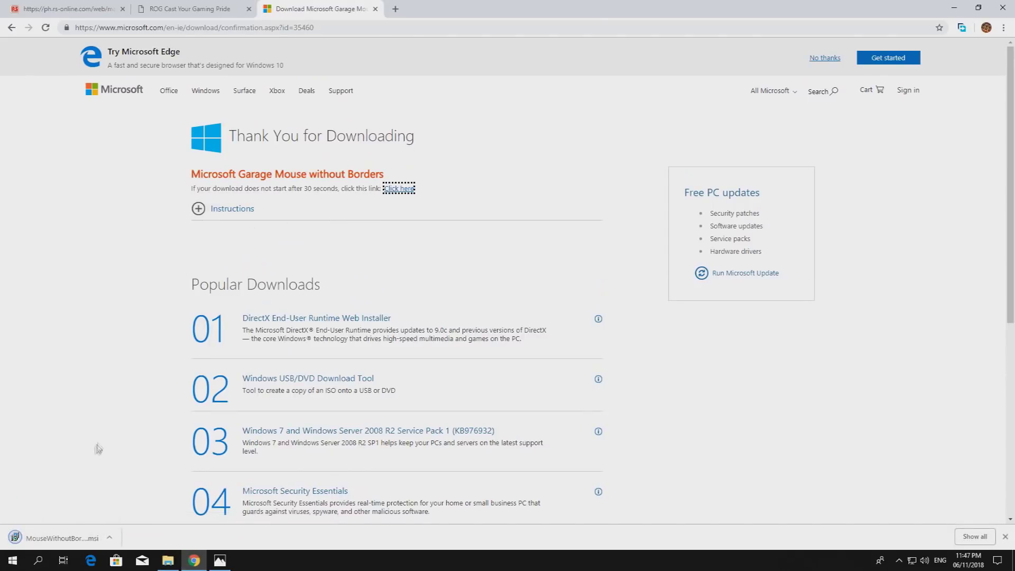
Run the downloaded MouseWithoutBorders .msi, pass the welcome page and accept the licence terms.
click(62, 538)
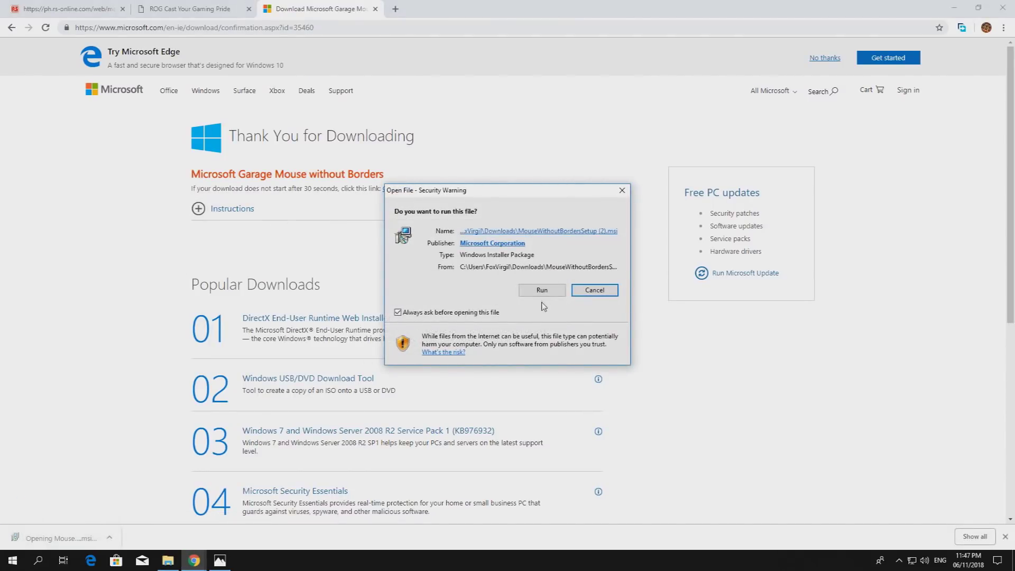
click(544, 294)
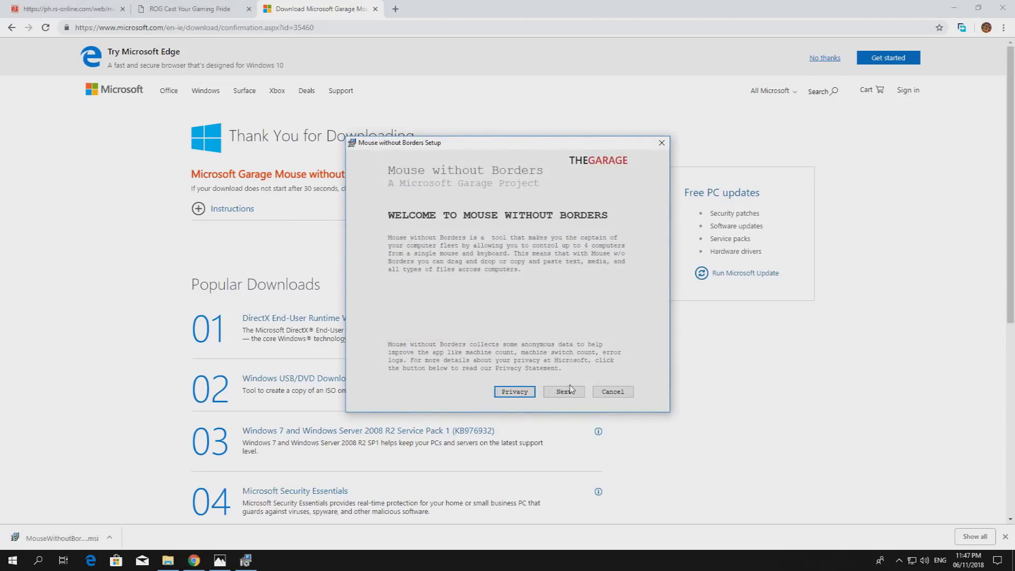
click(563, 391)
click(391, 360)
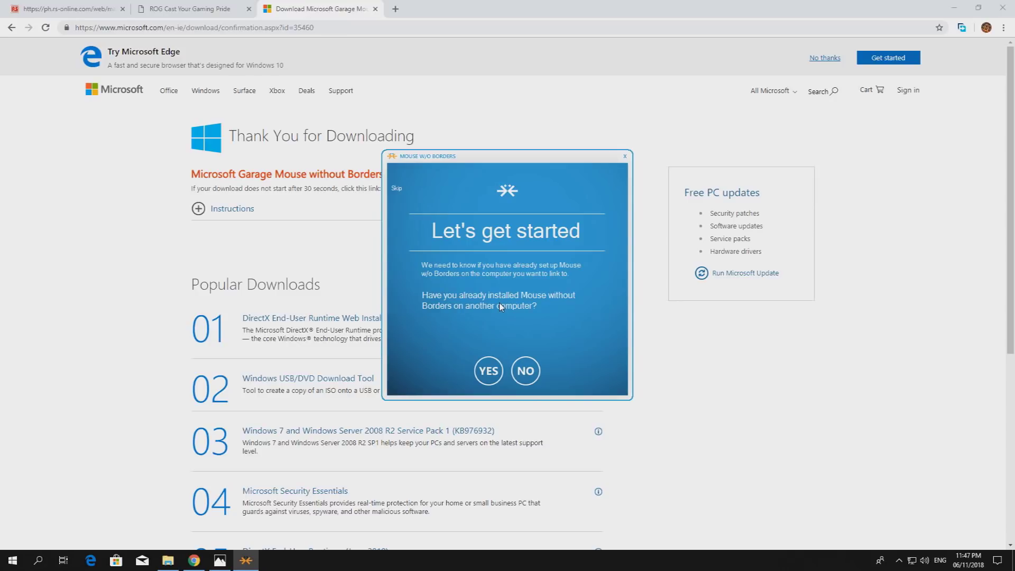
Answer NO to 'installed on another computer' so this PC generates its security code.
click(525, 372)
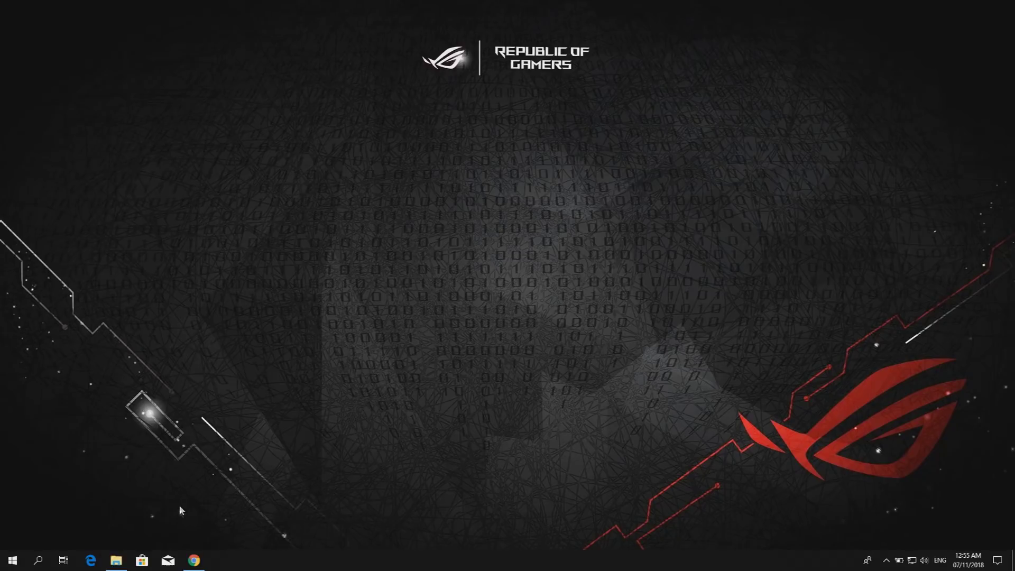
On the second computer, open Microsoft's result in Chrome and download the MouseWithoutBorders MSI.
click(194, 560)
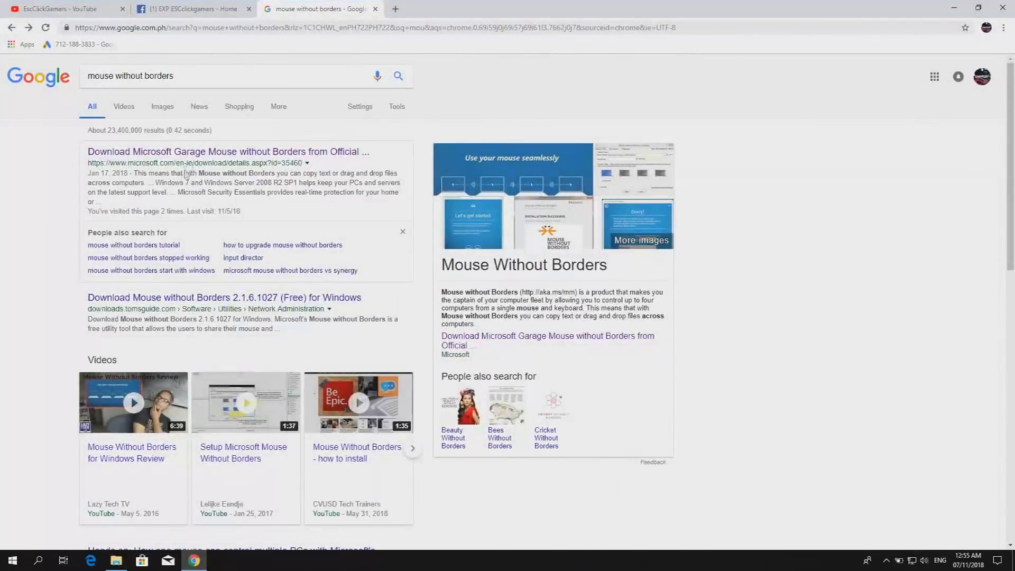
click(186, 153)
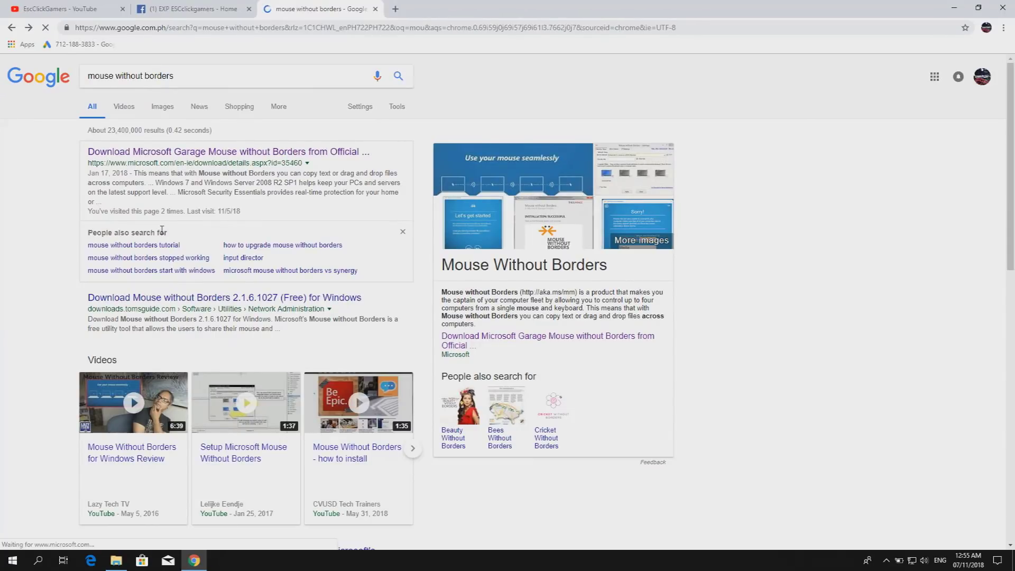
click(491, 212)
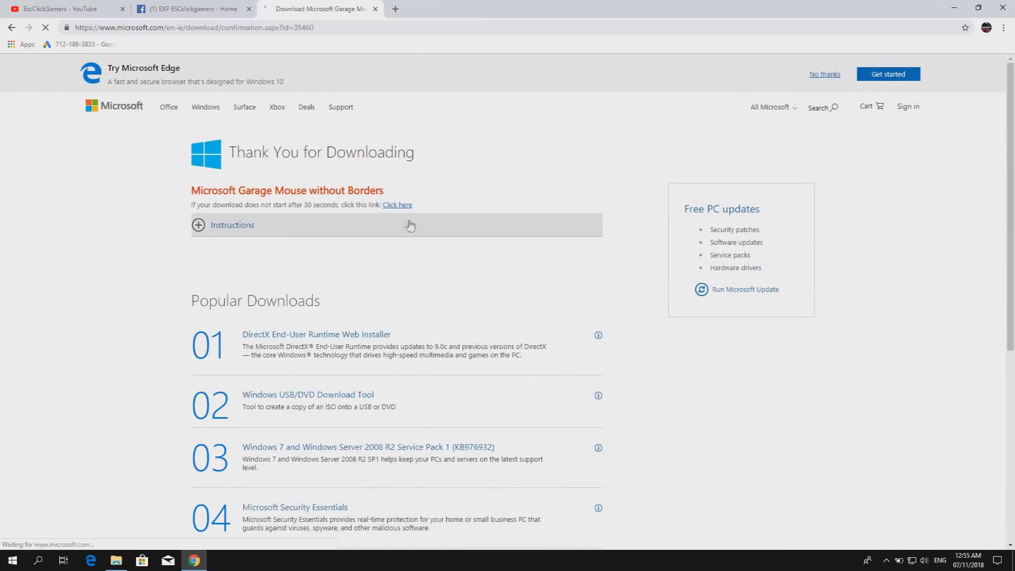
click(397, 205)
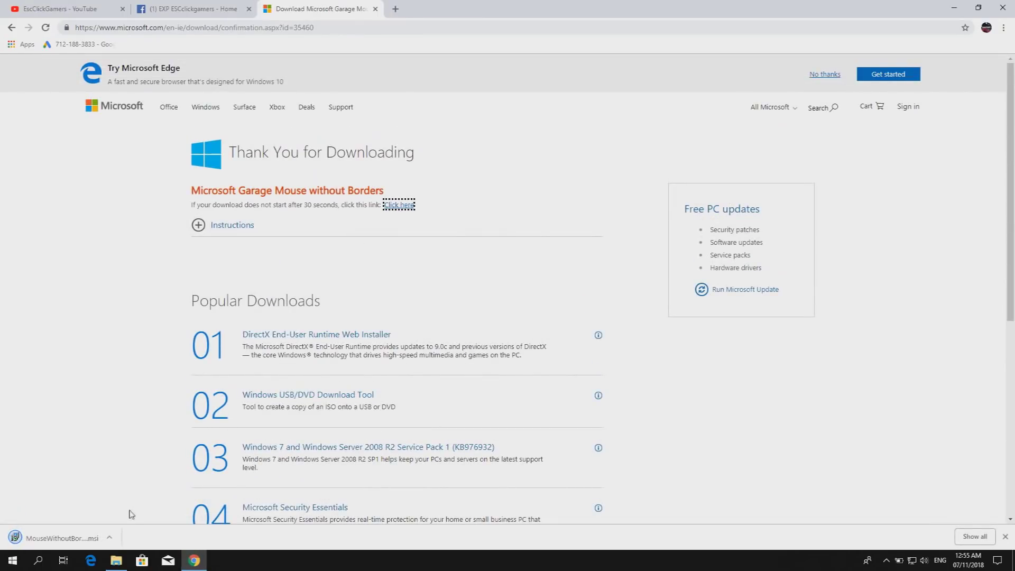
Install the MSI on the second computer, then answer YES to already installed elsewhere.
click(55, 542)
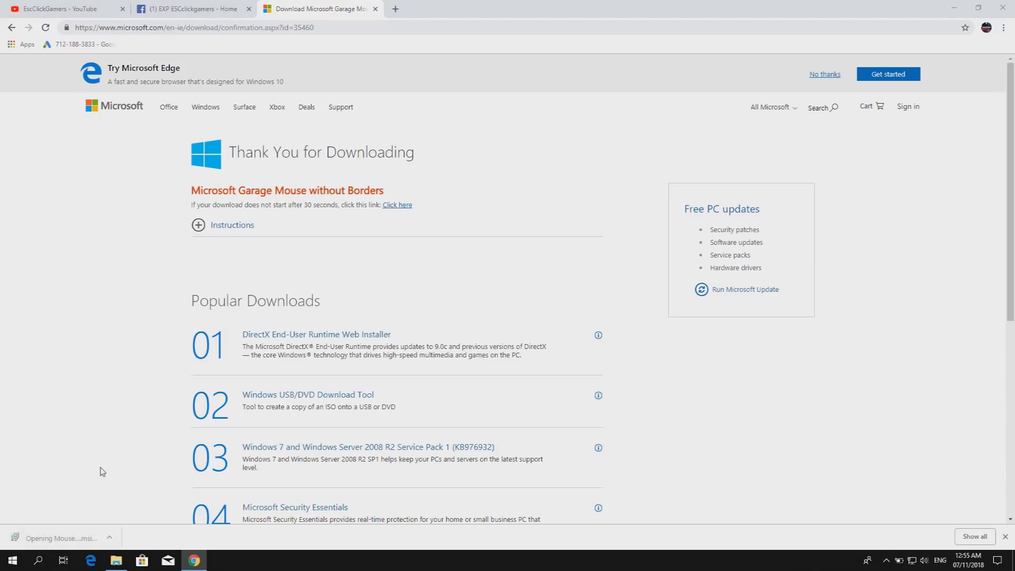
click(567, 392)
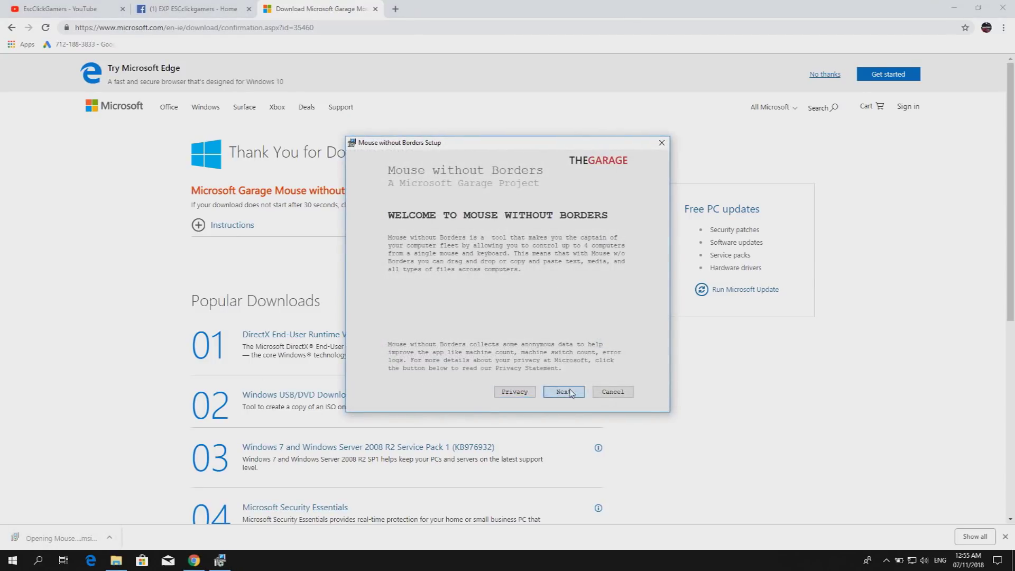
click(484, 362)
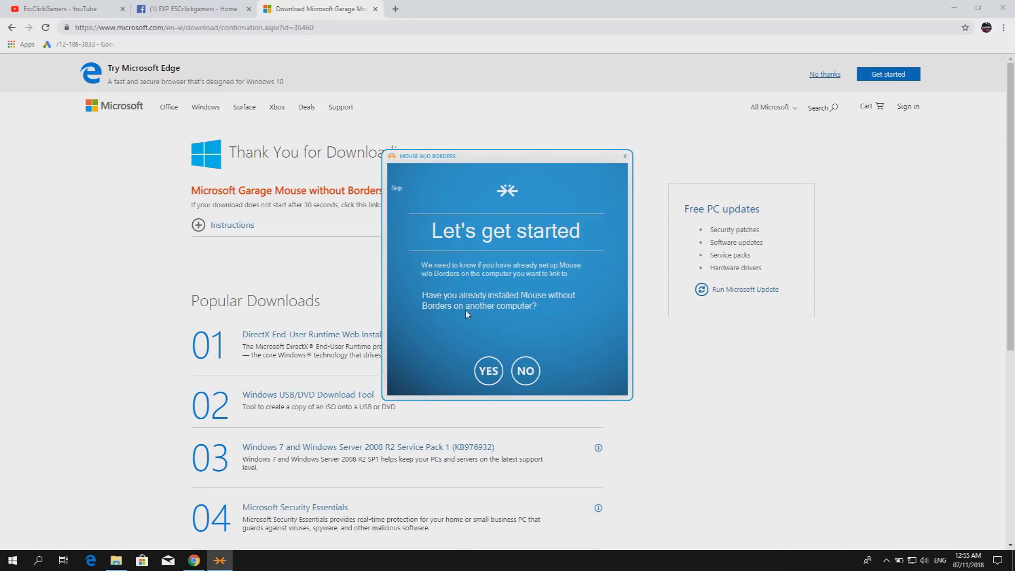
click(491, 371)
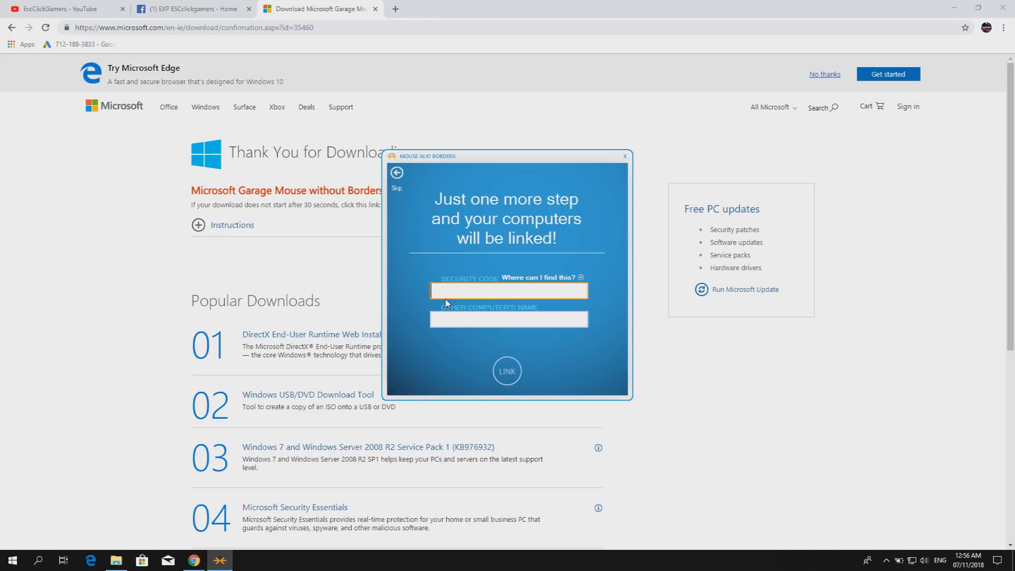
Type the first computer's security code into the Security Code box, correcting one mistyped character.
key(BackSpace)
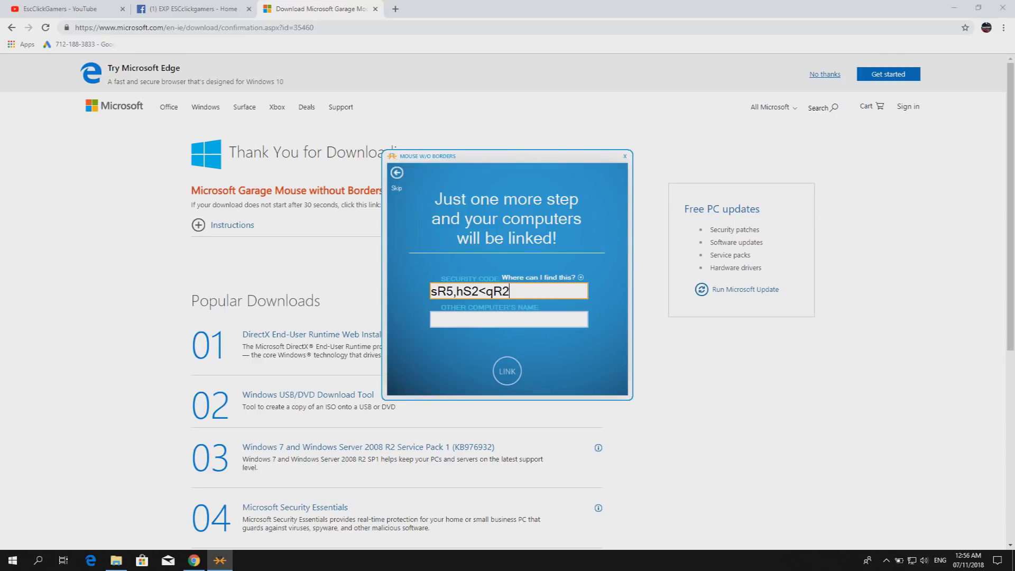
Enter SERVER-01 as the other computer's name and link the two machines.
click(508, 319)
text(SER)
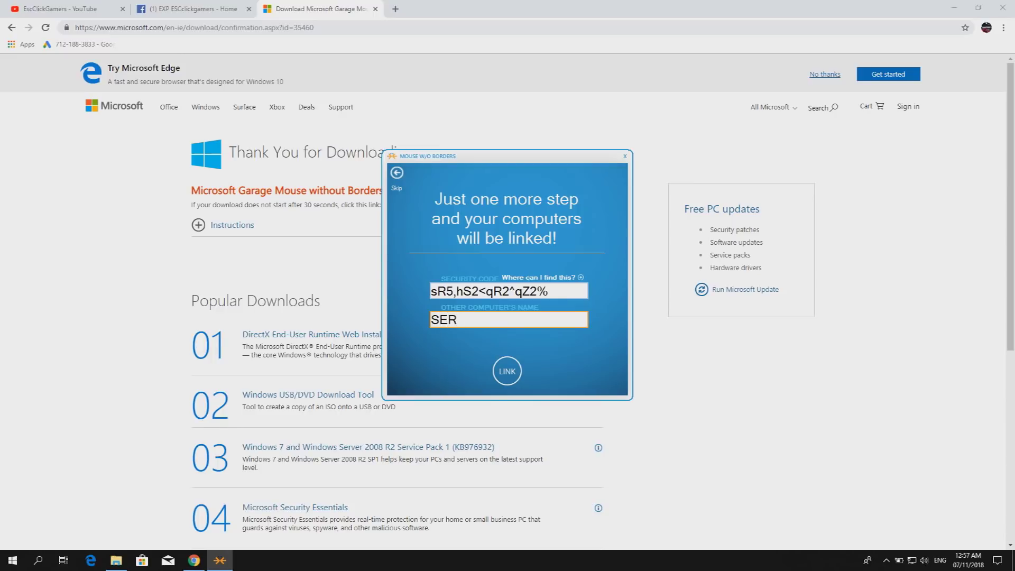
text(VER-01)
click(507, 373)
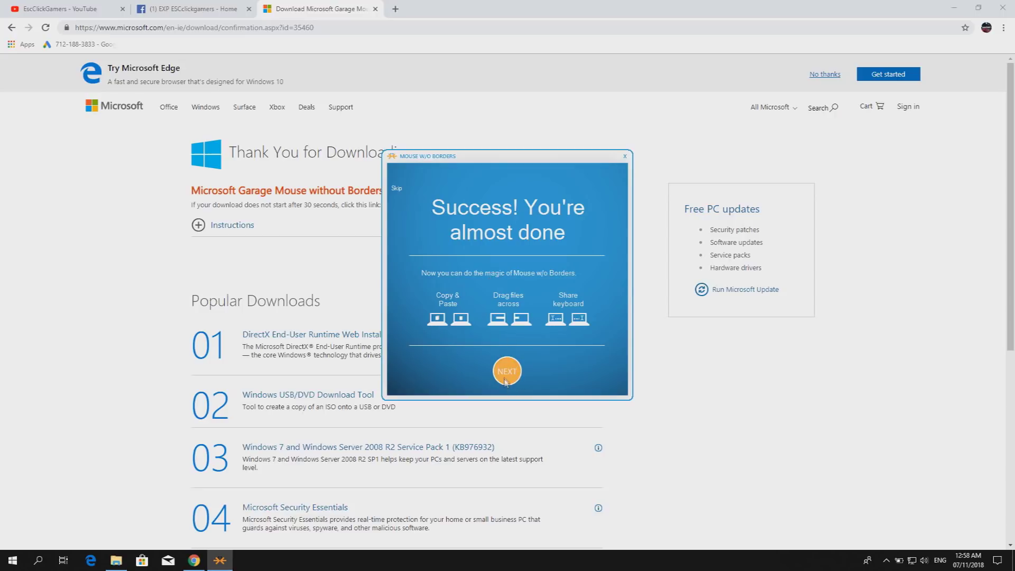
Continue past the linking success screen and press DONE to finish the wizard.
click(505, 377)
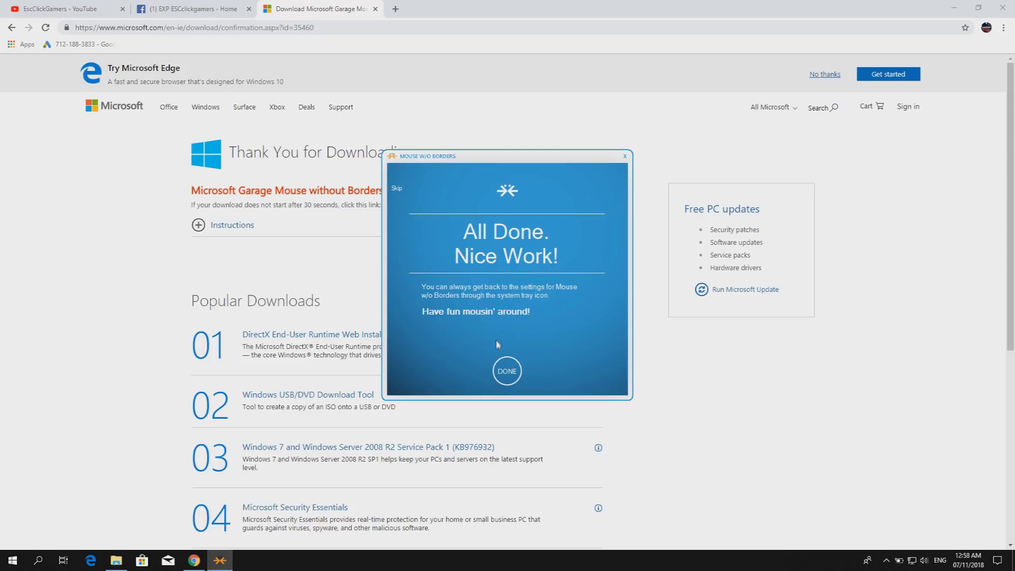
click(509, 370)
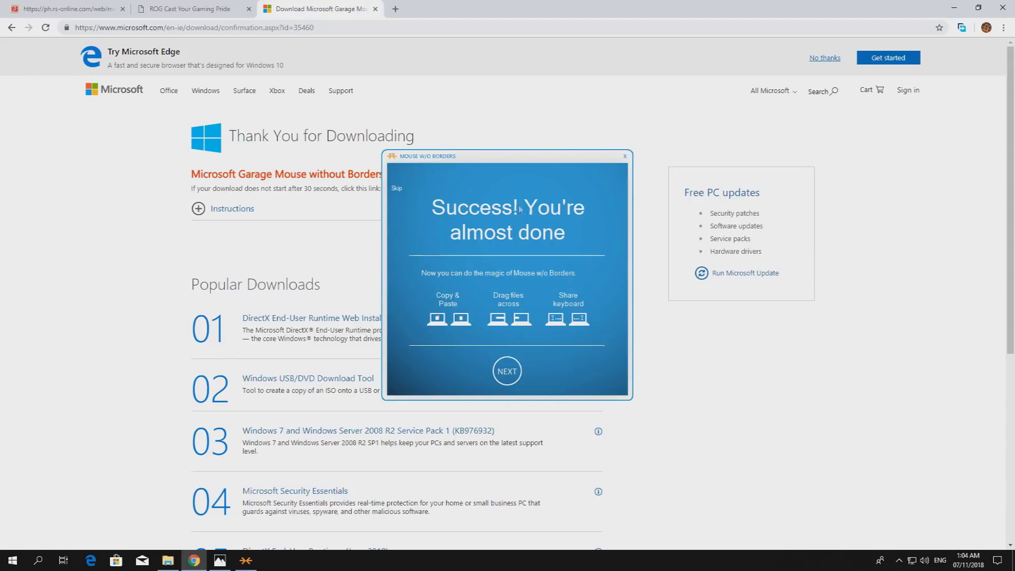
Press NEXT and DONE to close the wizard and reach the Settings matrix.
click(508, 373)
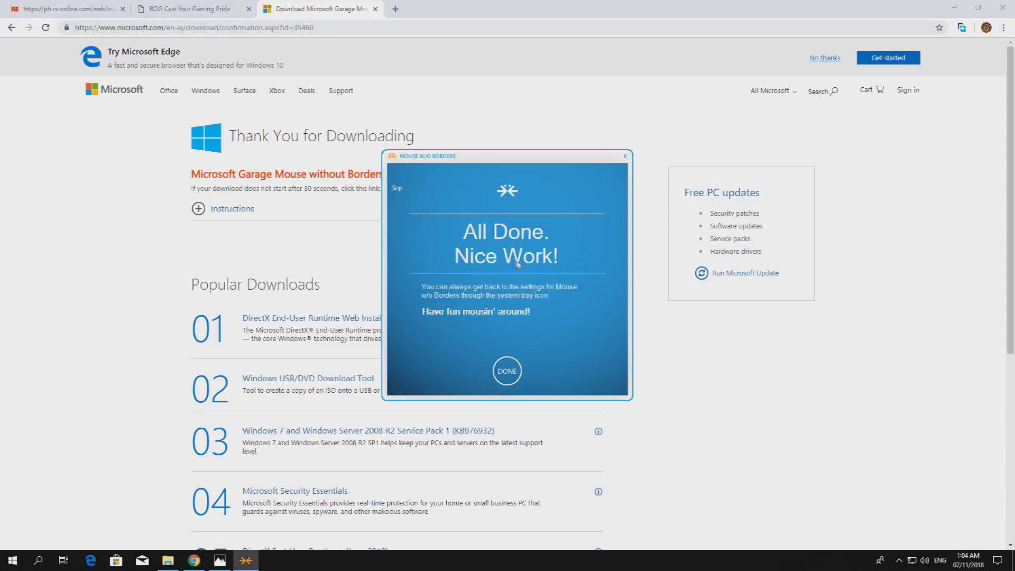
click(507, 371)
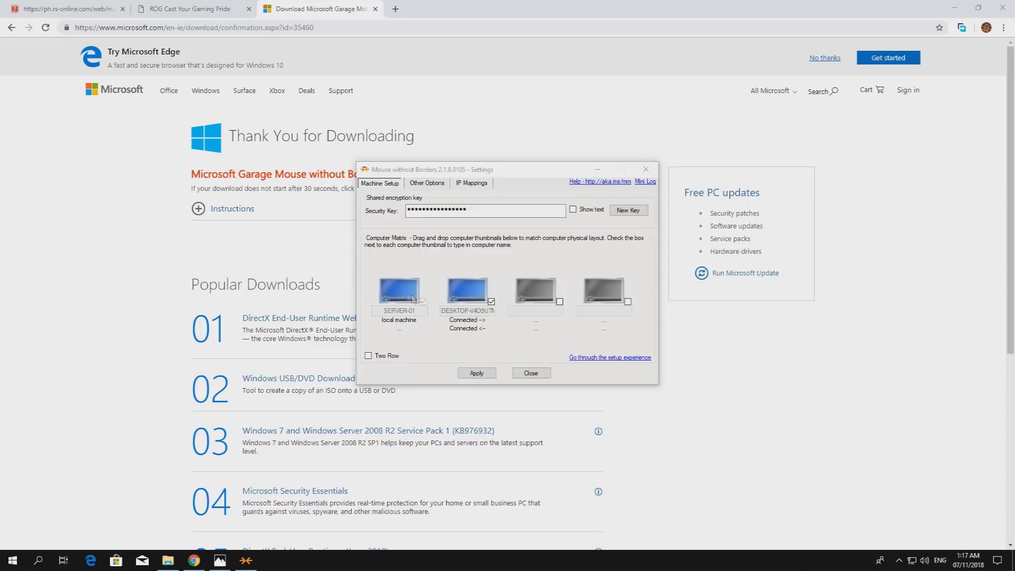
Drag the desktop PC left of SERVER-01, apply the new layout, and show the security key as text.
click(468, 294)
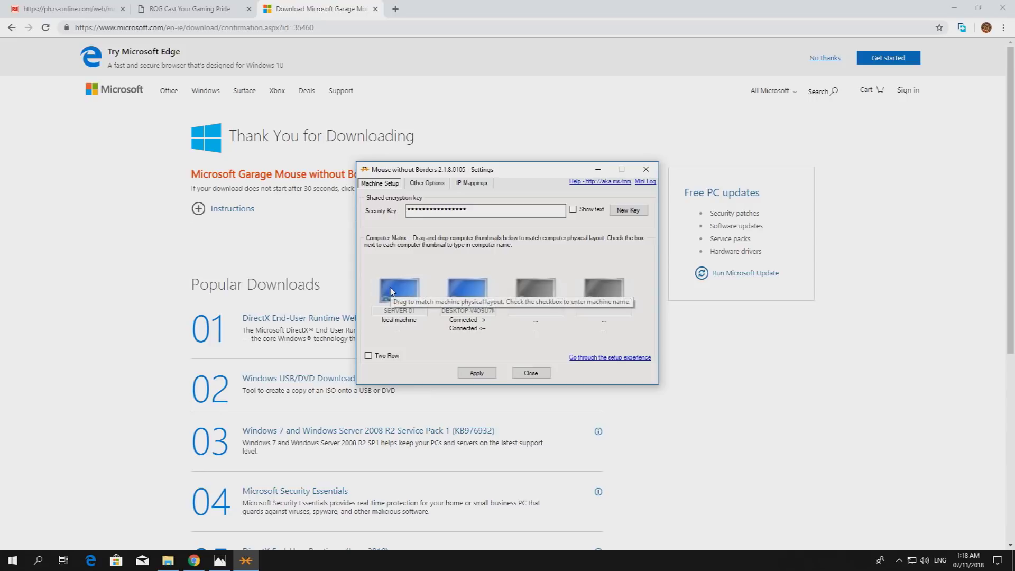
drag(466, 297, 402, 297)
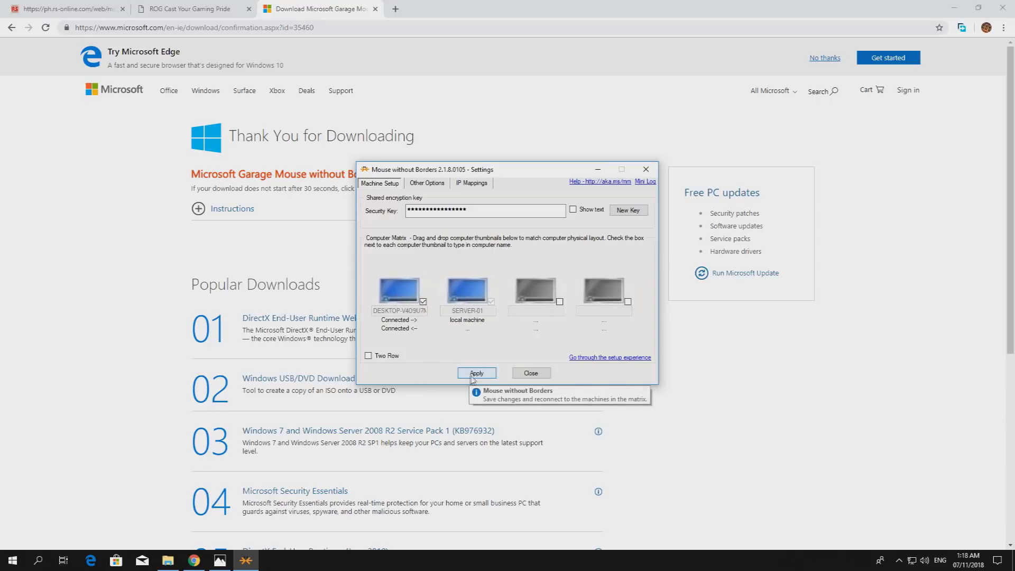
click(472, 374)
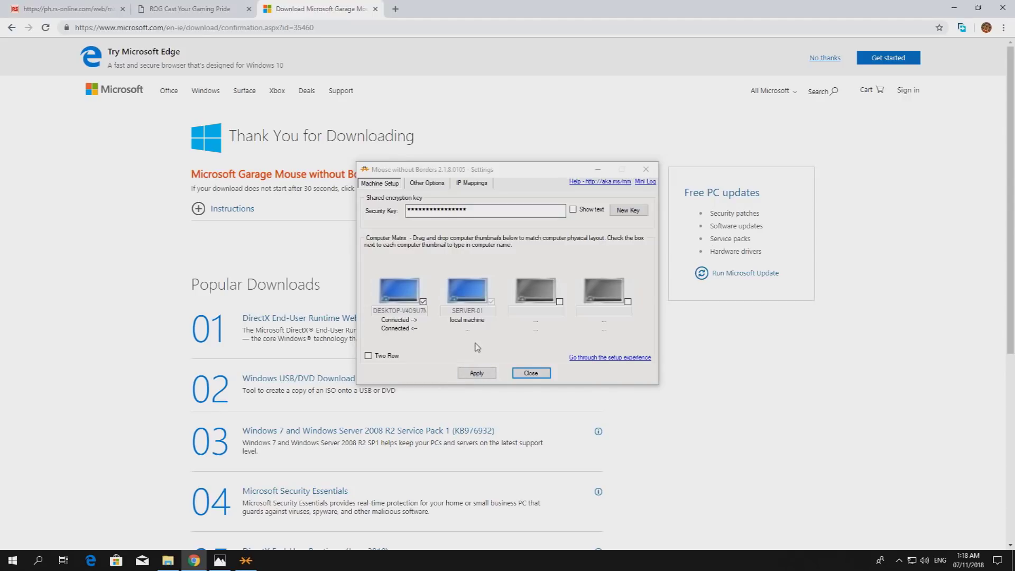
click(573, 210)
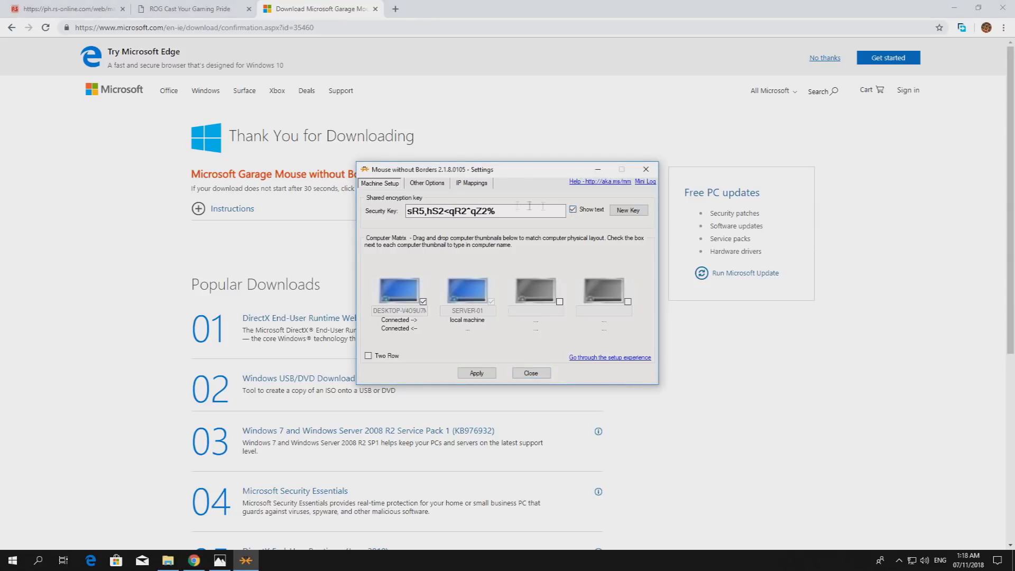
click(501, 210)
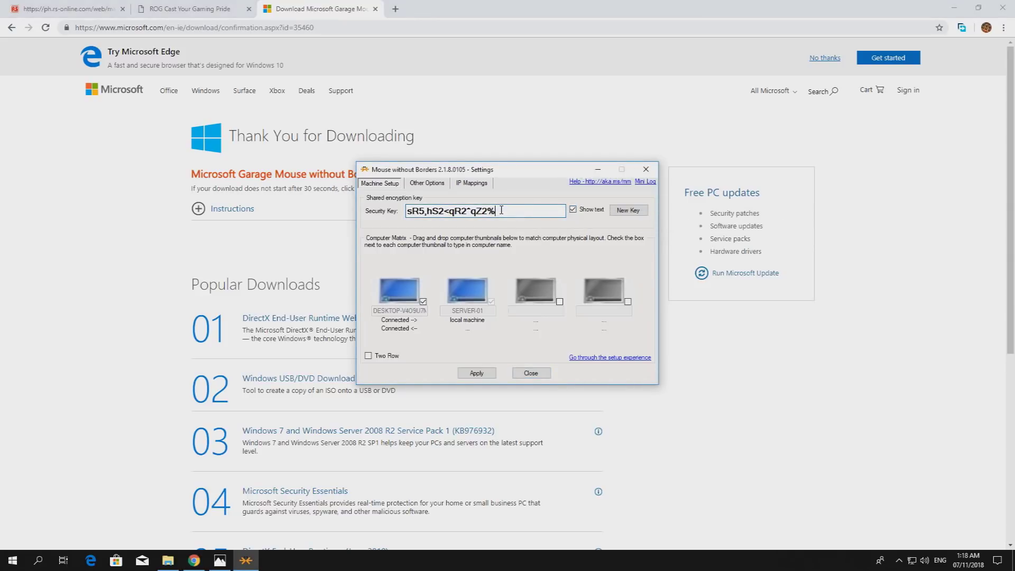